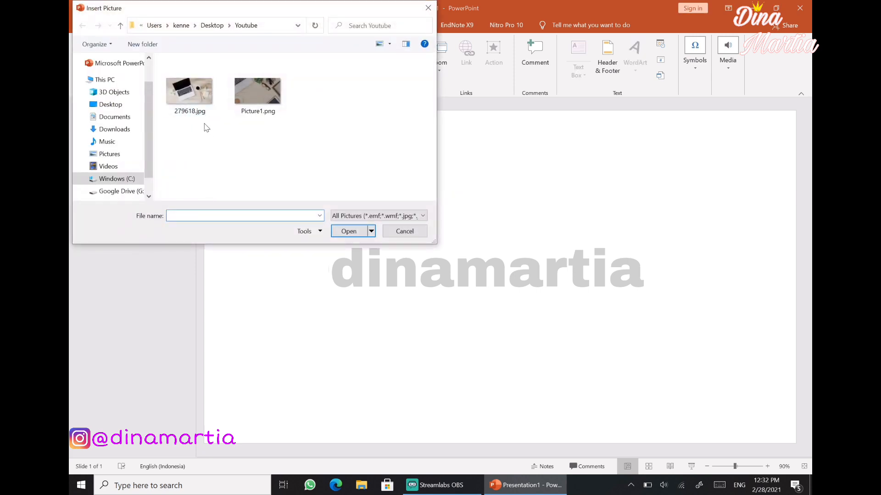
Insert the picture 279618.jpg on the slide and crop it to a 16:9 aspect ratio.
left_click(200, 102)
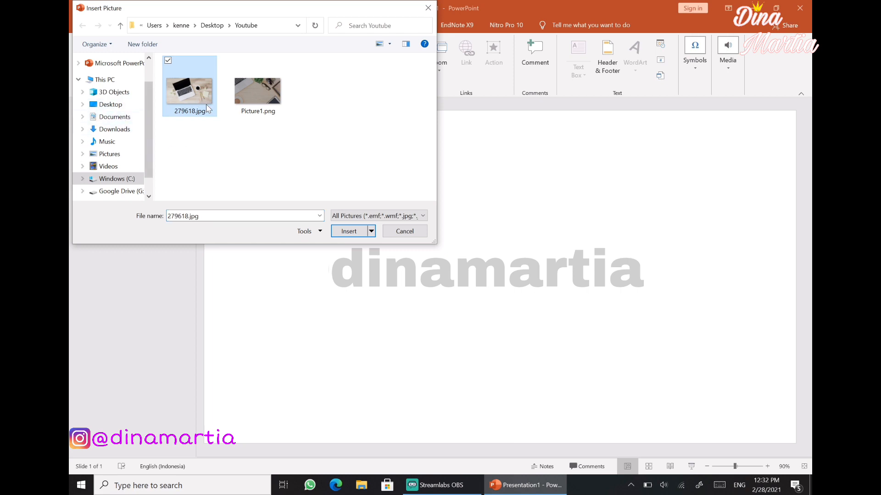
left_click(356, 231)
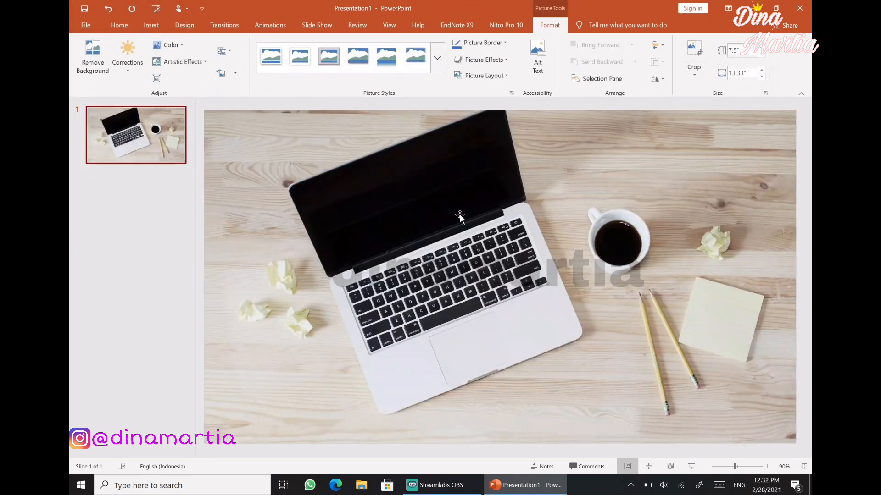
left_click(631, 176)
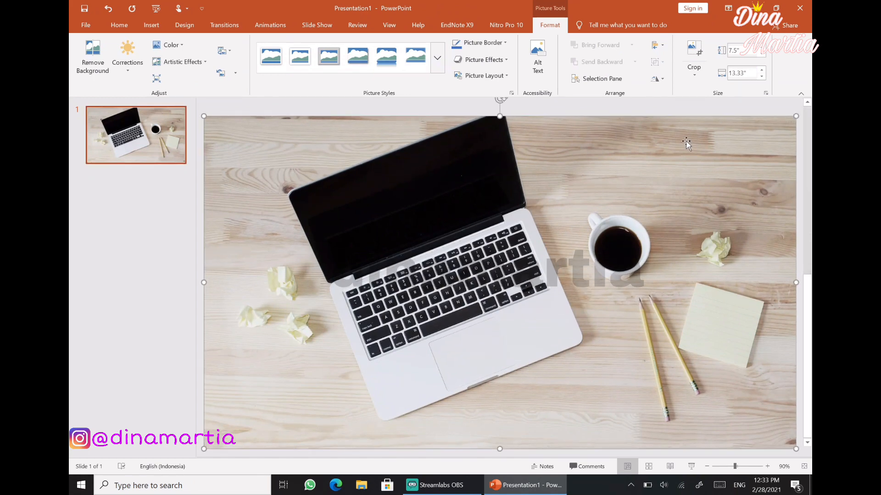
left_click(698, 79)
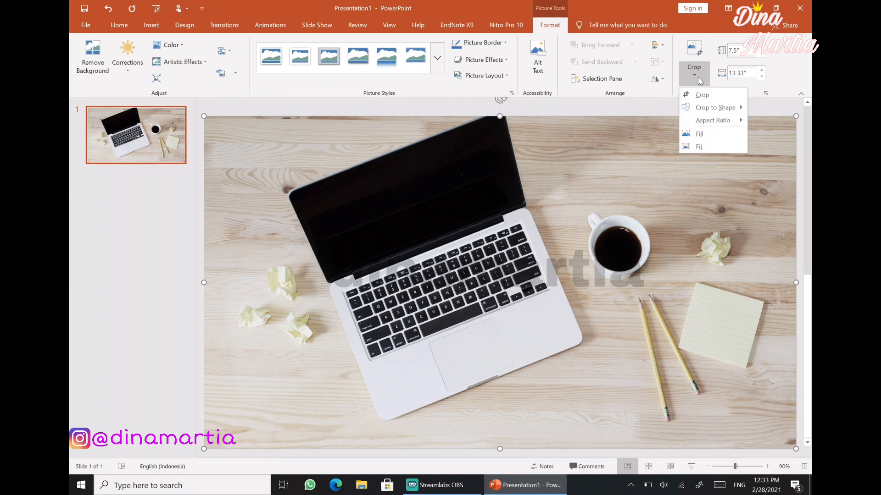
mouse_move(709, 122)
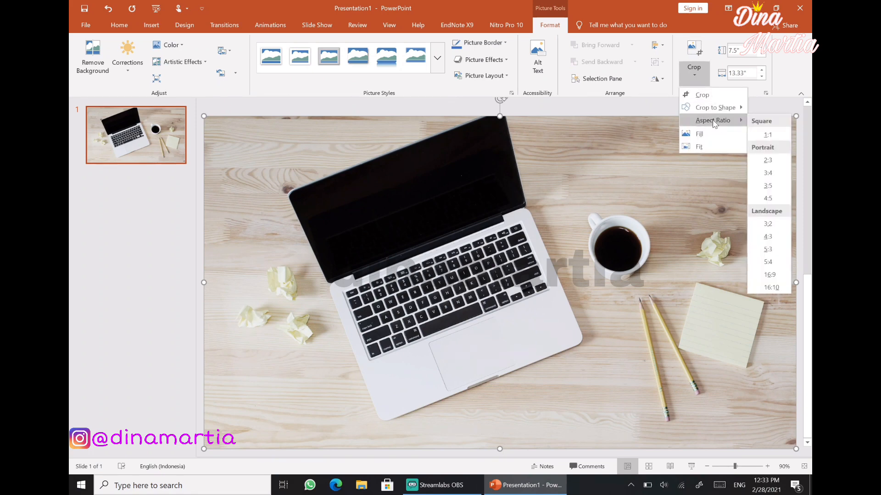
left_click(769, 275)
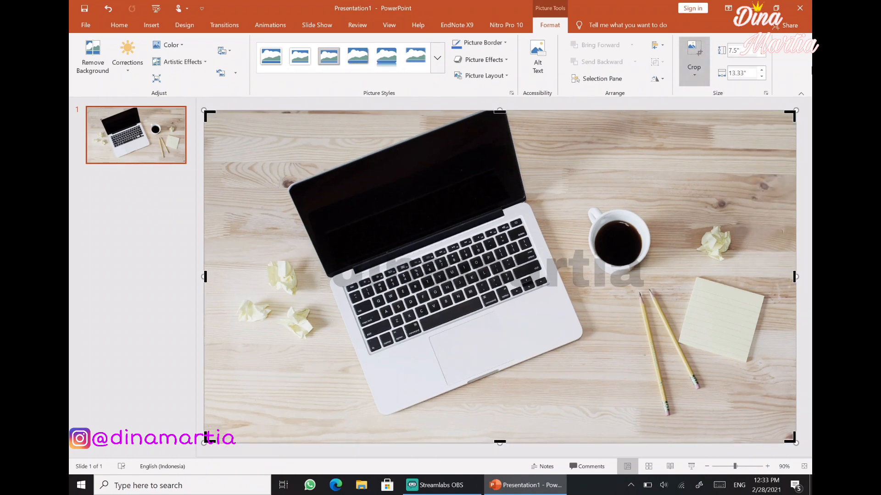
left_click(694, 56)
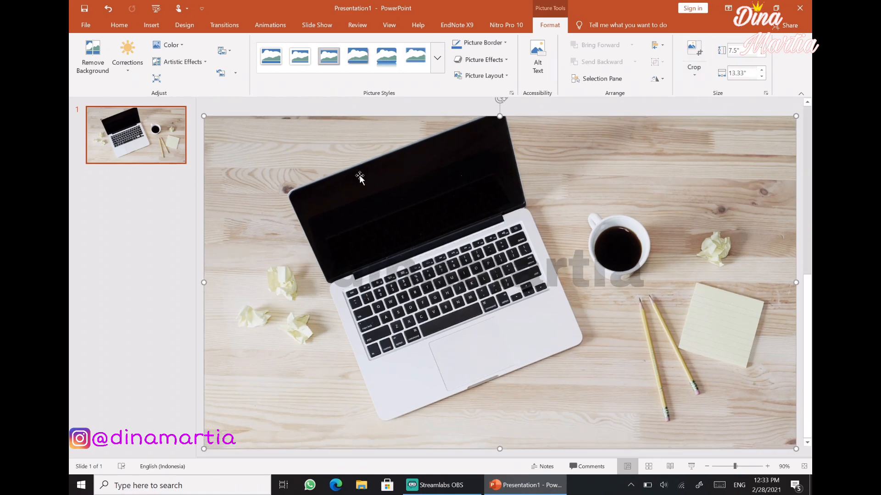
Darken the laptop picture by setting its brightness to -30% in the picture corrections.
right_click(407, 158)
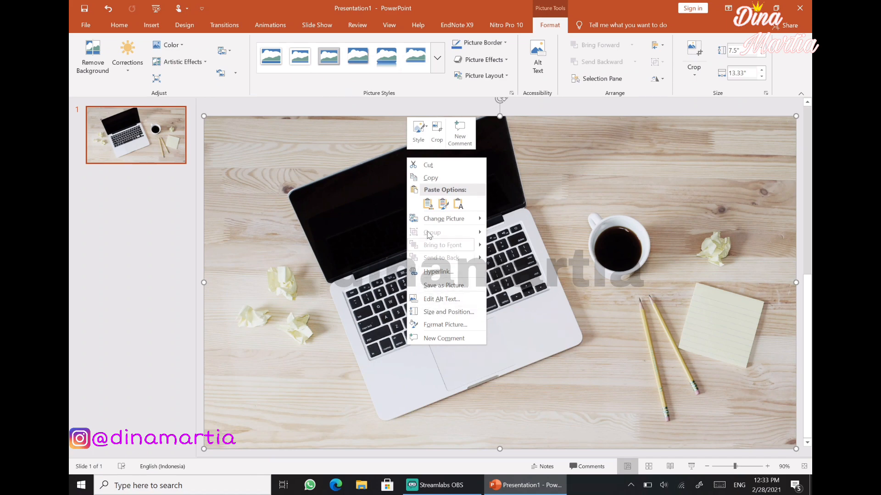
right_click(513, 171)
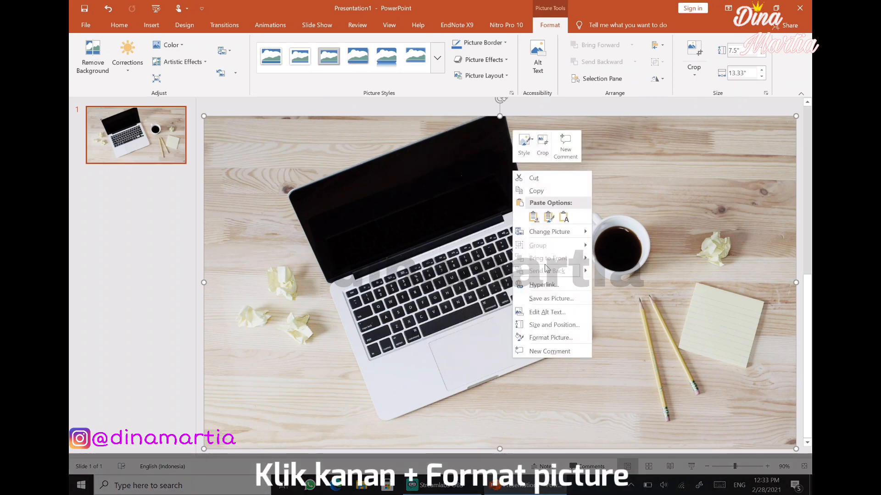
left_click(542, 340)
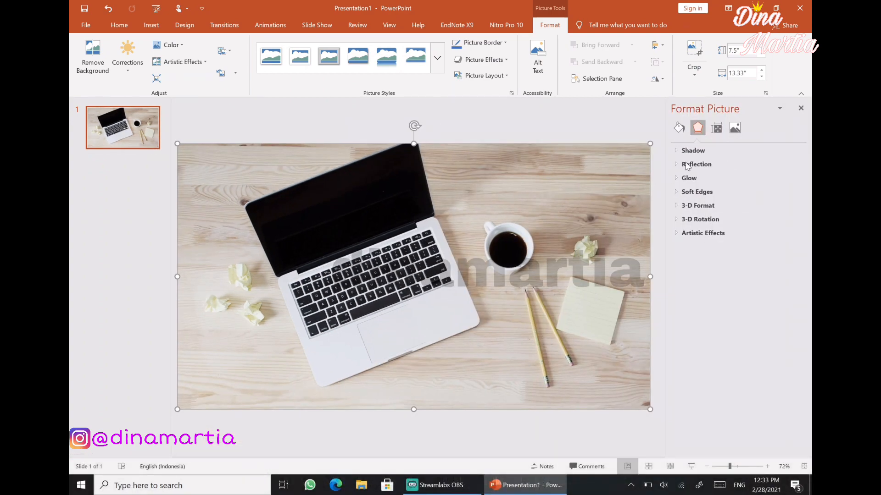
left_click(735, 133)
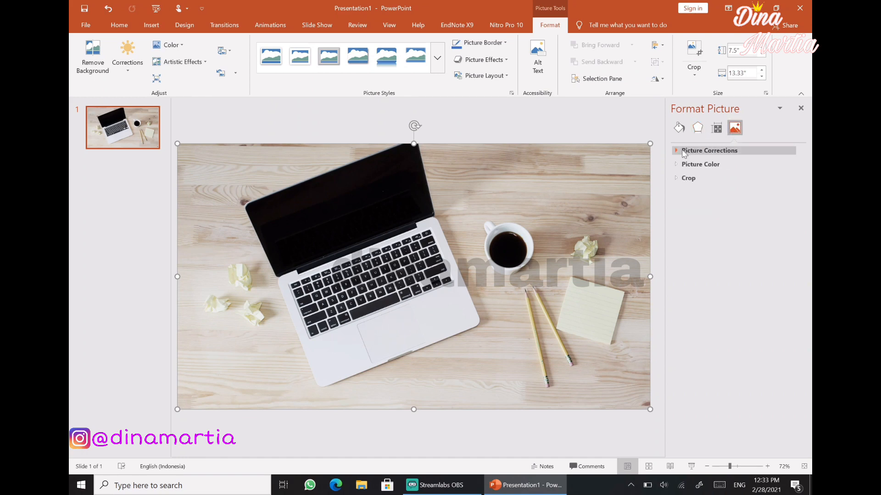
left_click(676, 152)
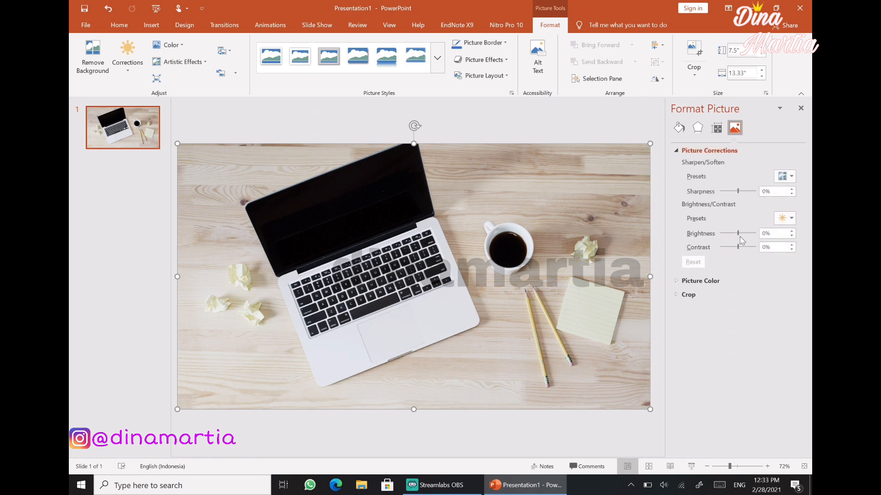
left_click(764, 234)
key("BackSpace")
type("-30")
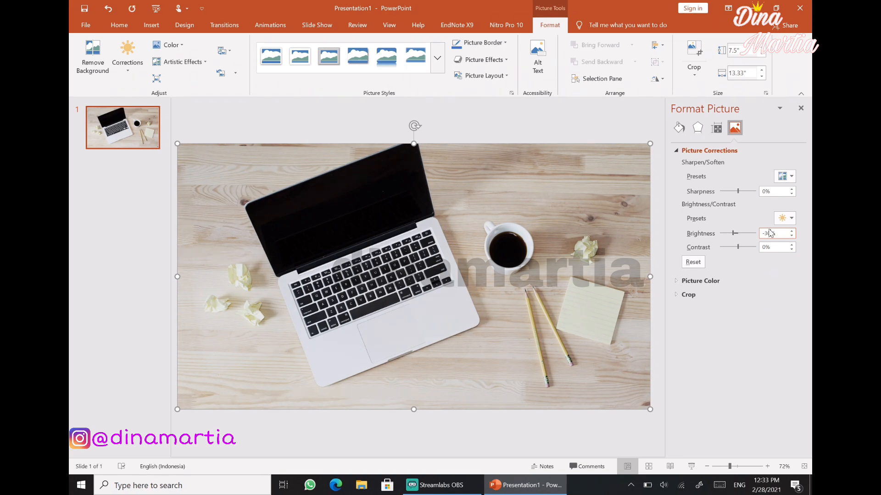
key("Return")
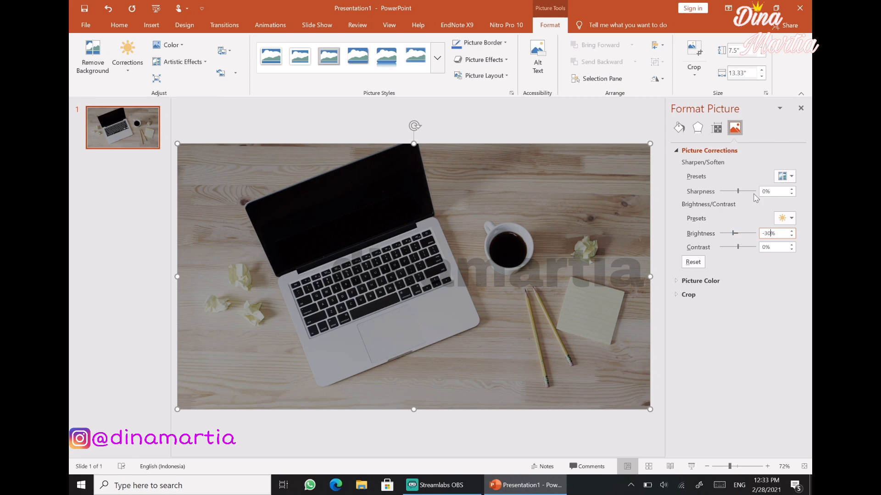
left_click(800, 109)
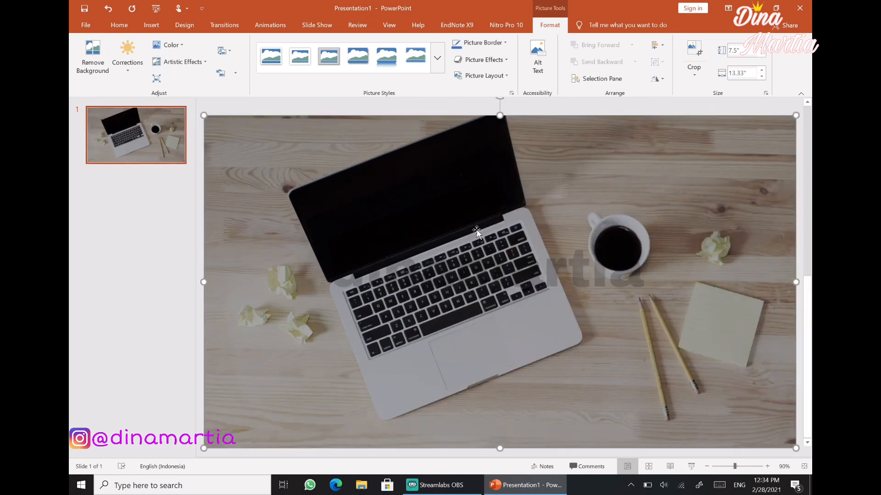
scroll(495, 219, "up", 1)
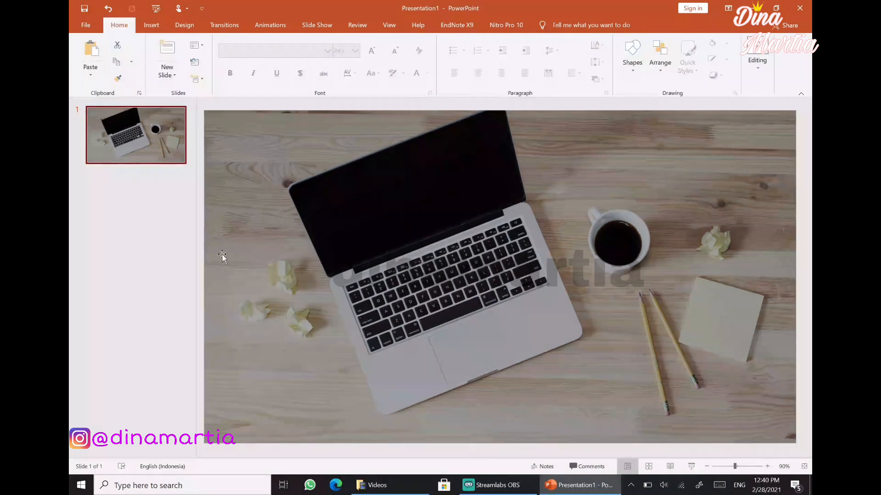
Draw a circle about 1.87 inches in diameter in the lower-left area of the slide, below the crumpled papers.
left_click(156, 252)
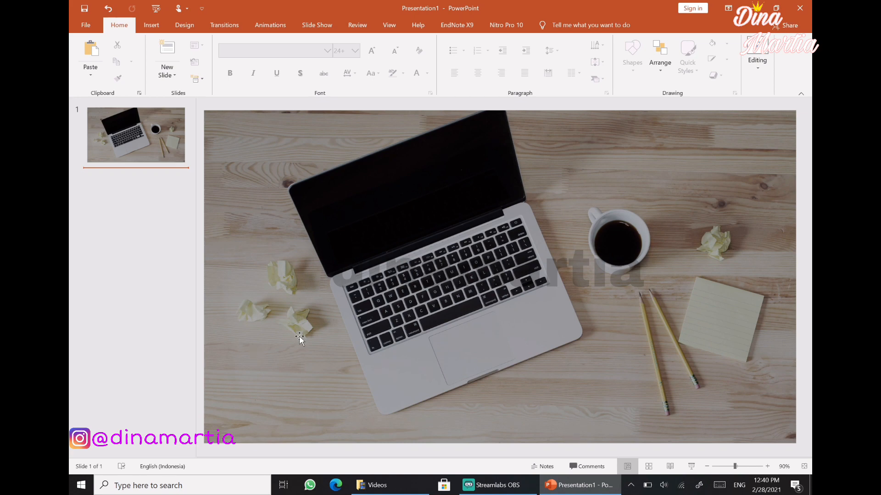
left_click(155, 29)
left_click(319, 174)
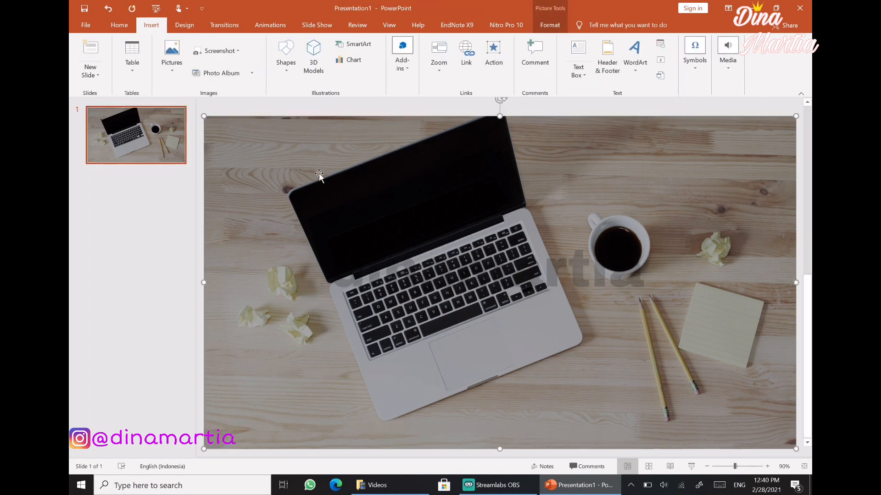
left_click(288, 78)
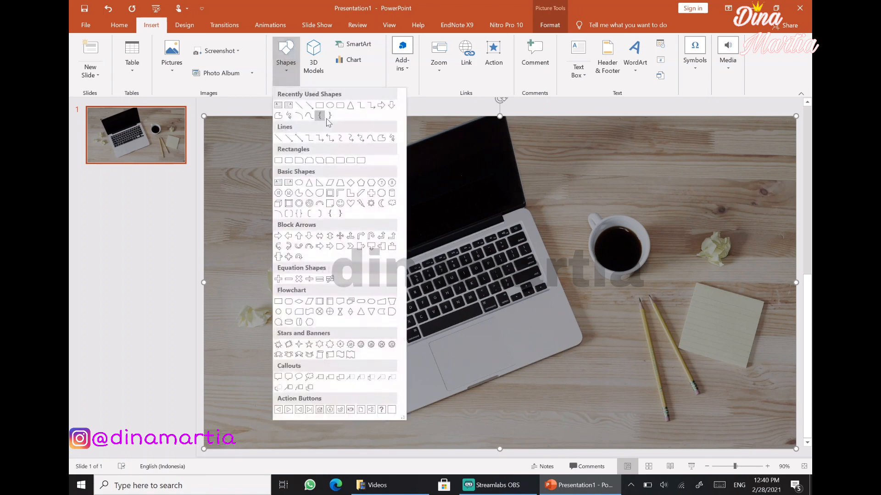
left_click(329, 106)
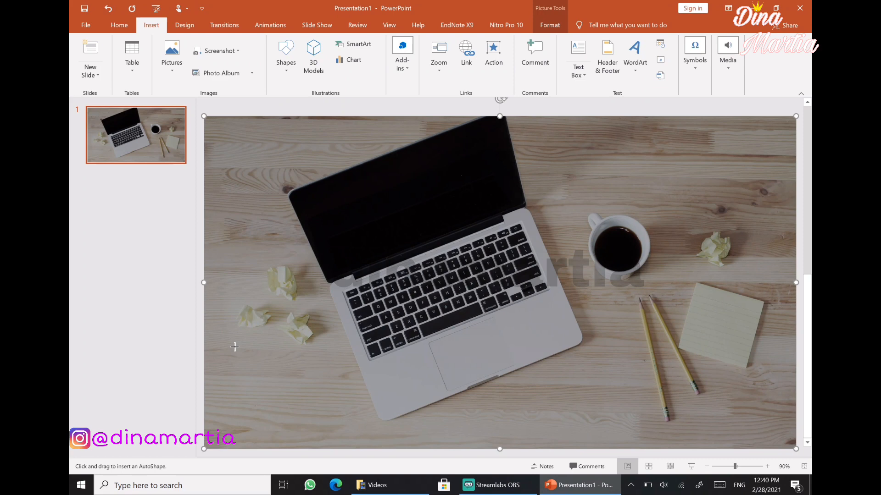
left_click_drag(234, 347, 315, 426)
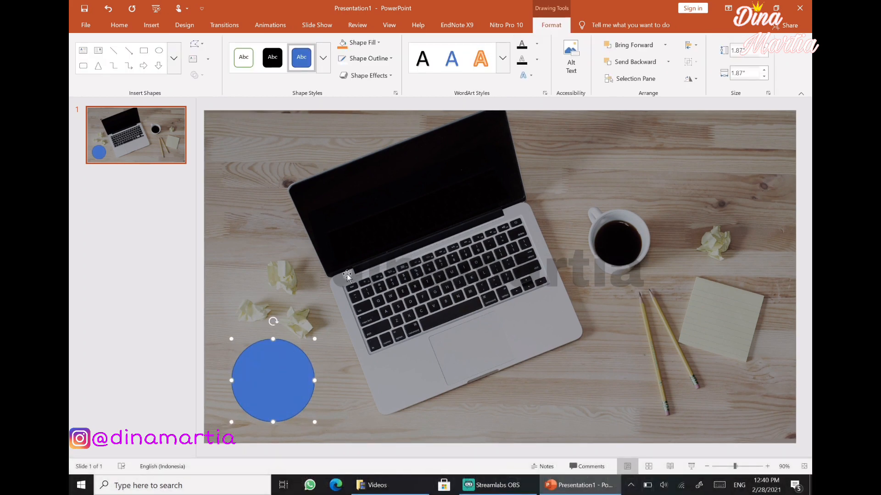
Give the circle a white outline with a weight of 6 pt.
left_click(391, 59)
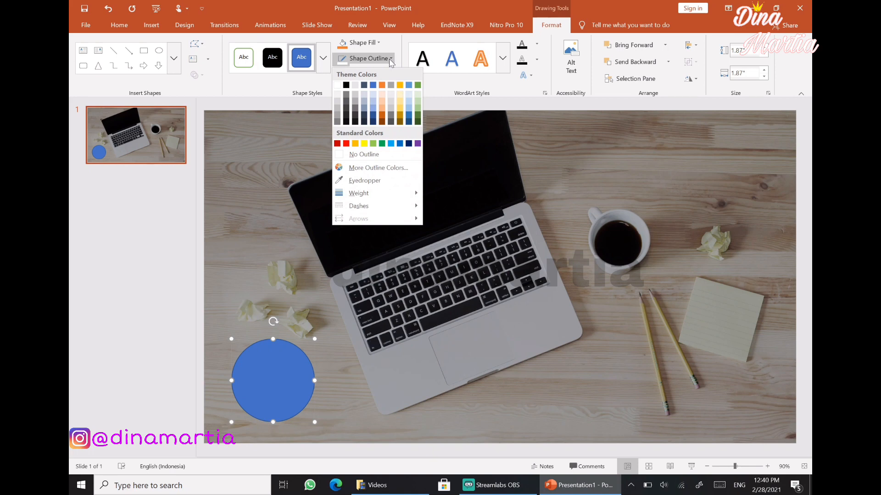
left_click(390, 60)
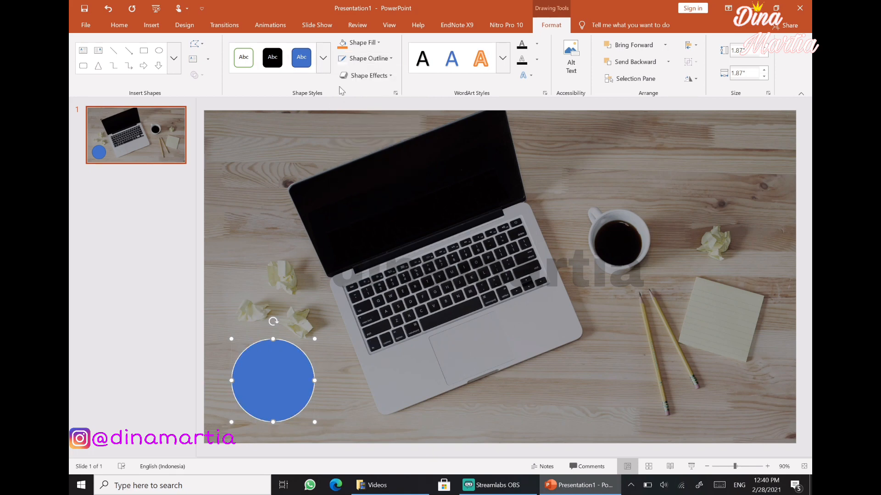
left_click(391, 59)
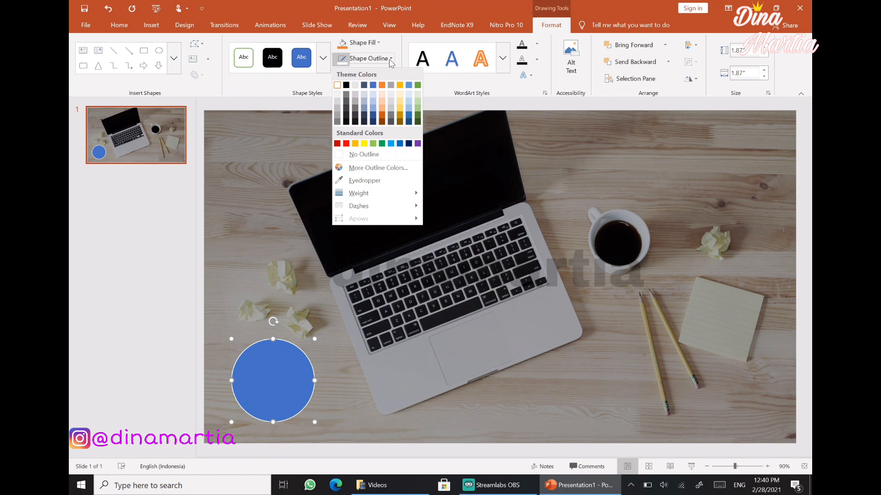
mouse_move(363, 193)
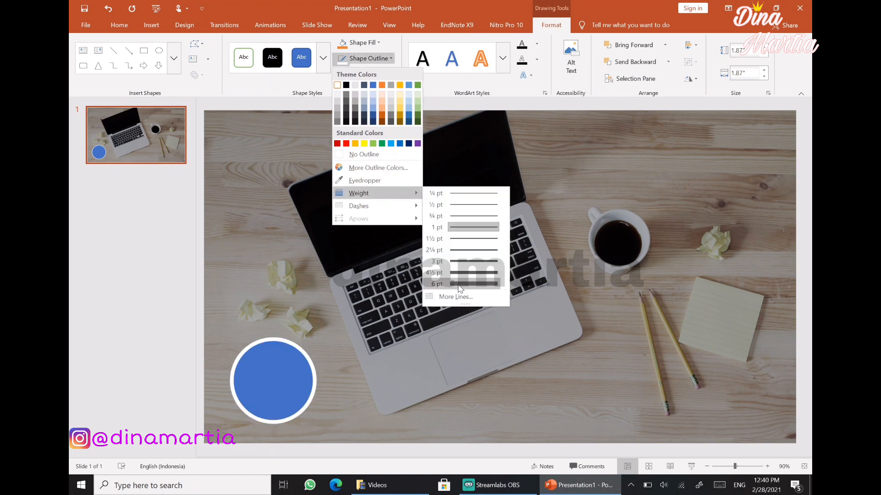
left_click(457, 285)
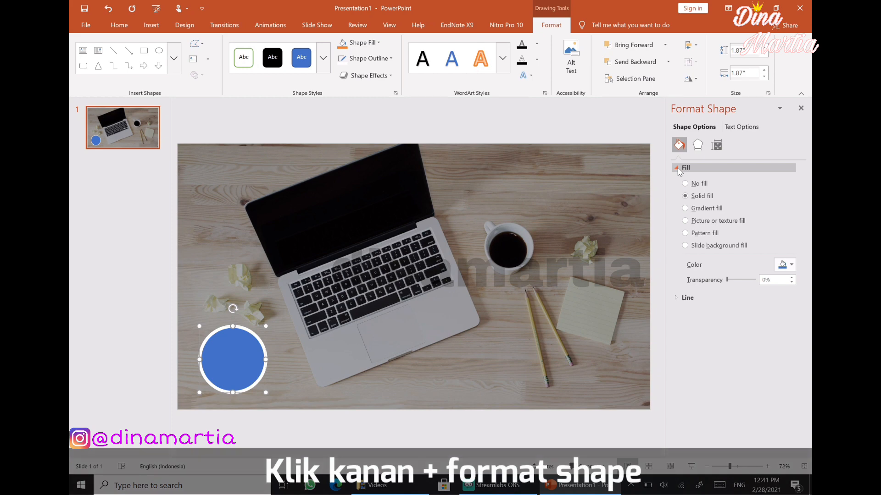
Set the transparency of the circle's solid fill to 30%.
left_click(765, 280)
key("BackSpace")
type("30")
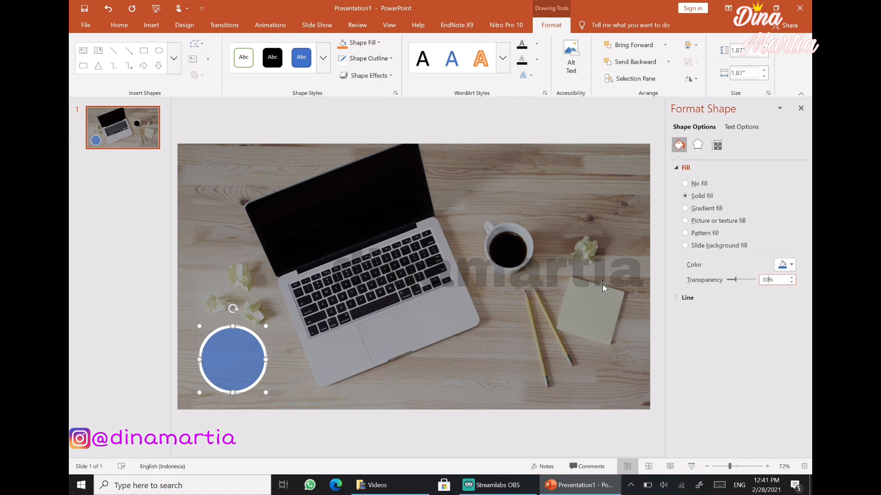
left_click(800, 109)
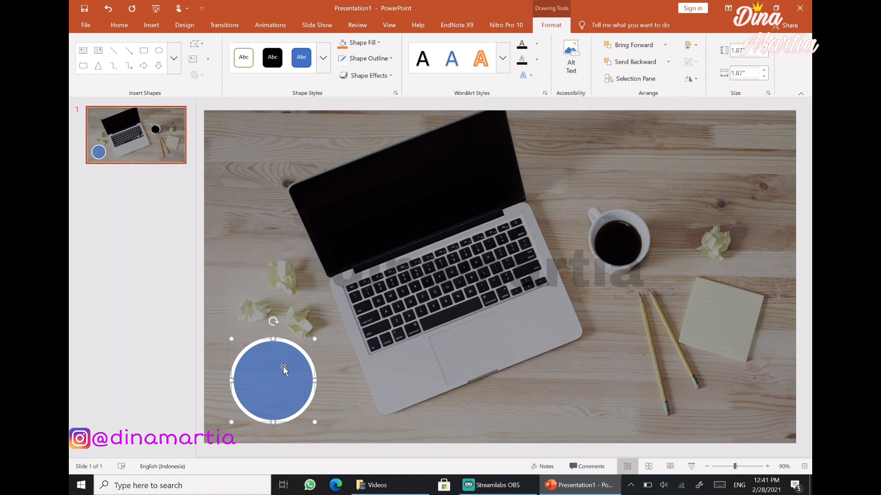
Change the presentation's theme colors to the Blue II color set.
left_click(185, 25)
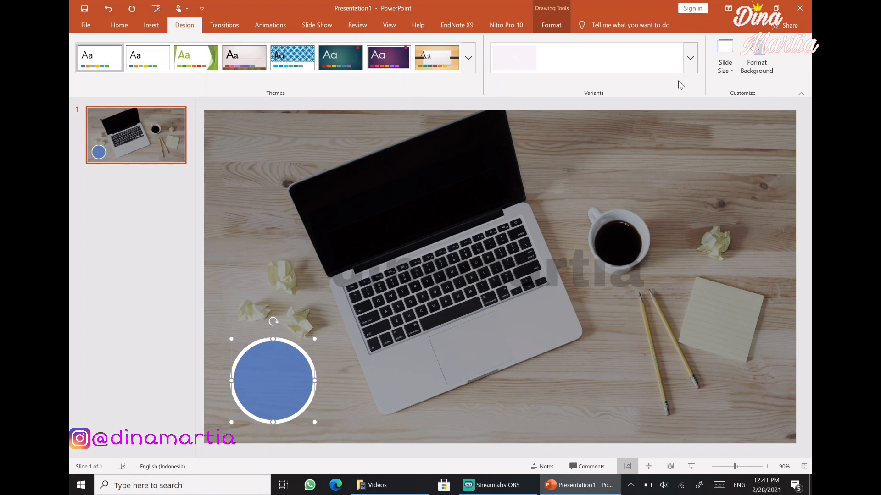
left_click(685, 69)
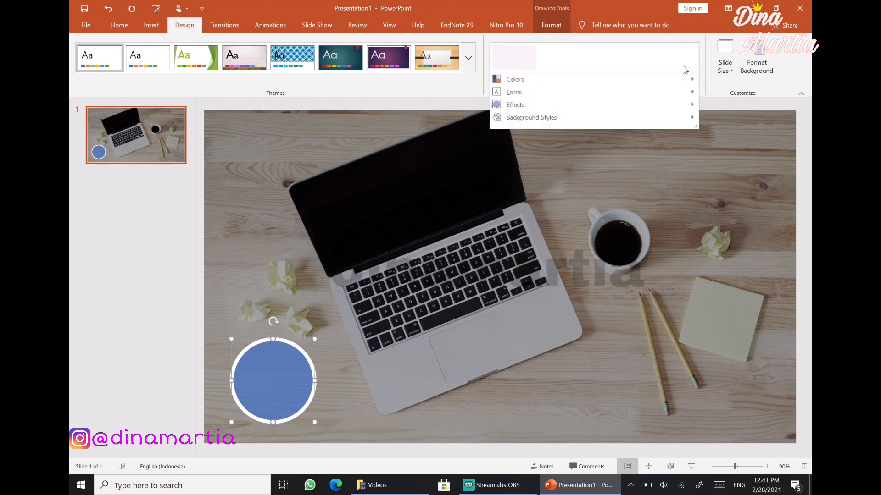
mouse_move(685, 81)
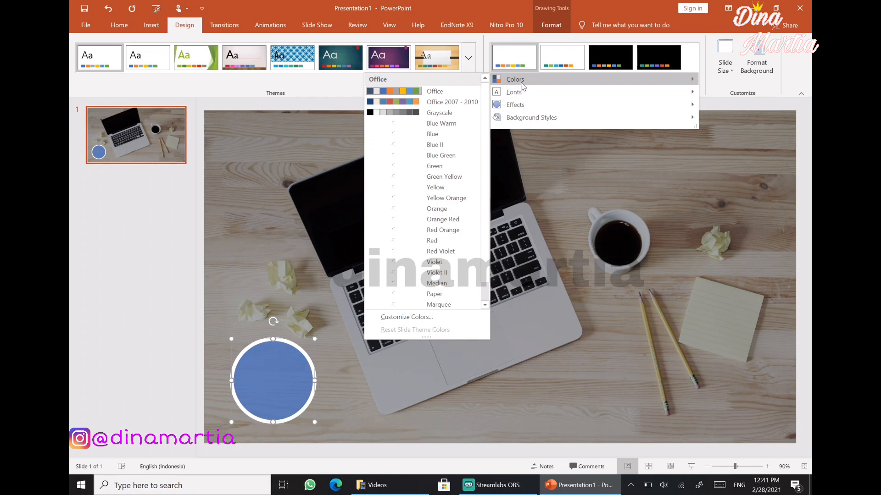
left_click(432, 145)
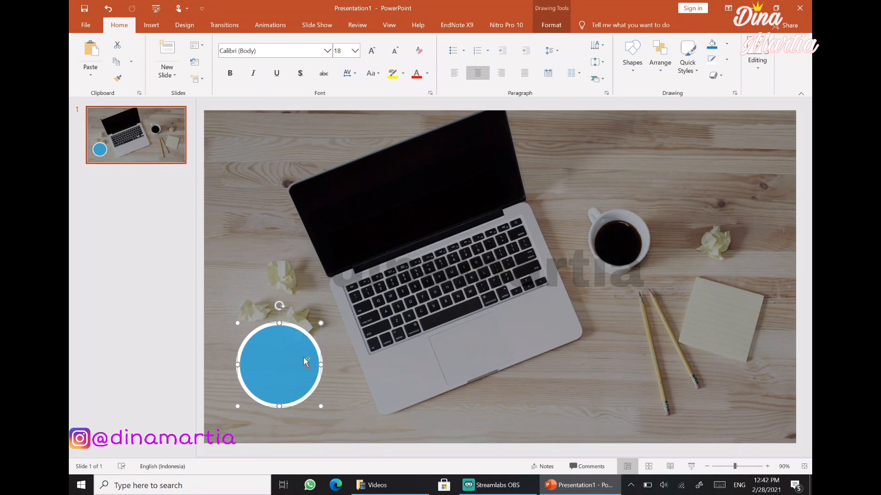
Place a copy of the blue circle up and to the right of the original, over the laptop's keyboard.
left_click_drag(303, 356, 410, 291)
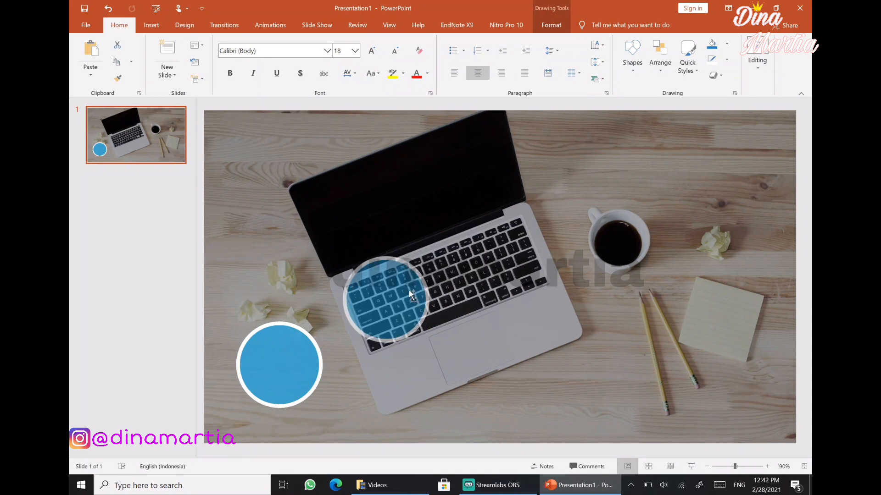